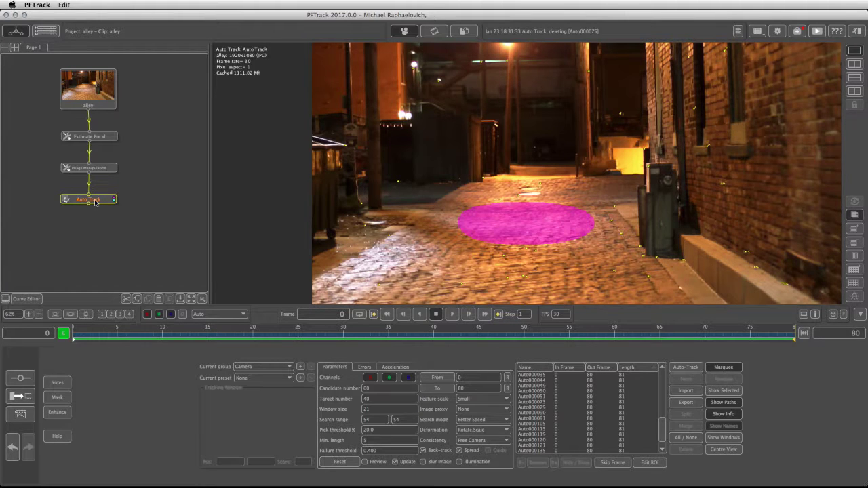
Add a User Track node from the Tracking palette, placed beneath the Auto Track node.
{"action": "left_click", "coordinate": [31, 379]}
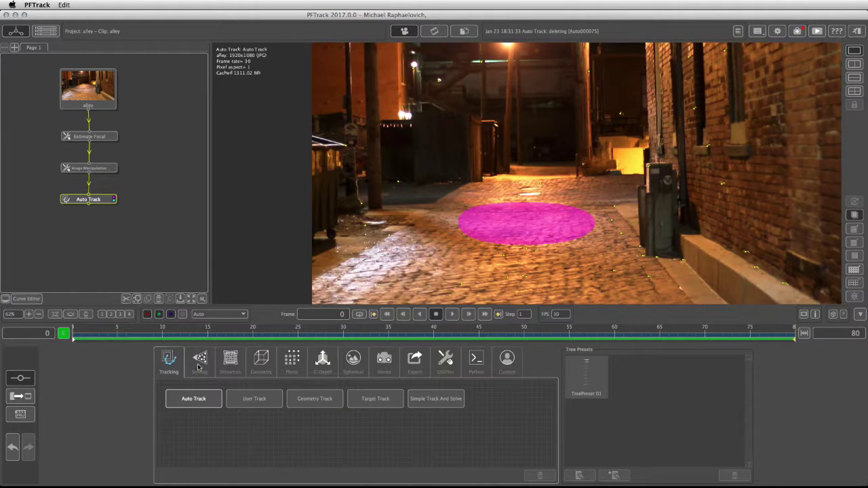
{"action": "left_click", "coordinate": [263, 403]}
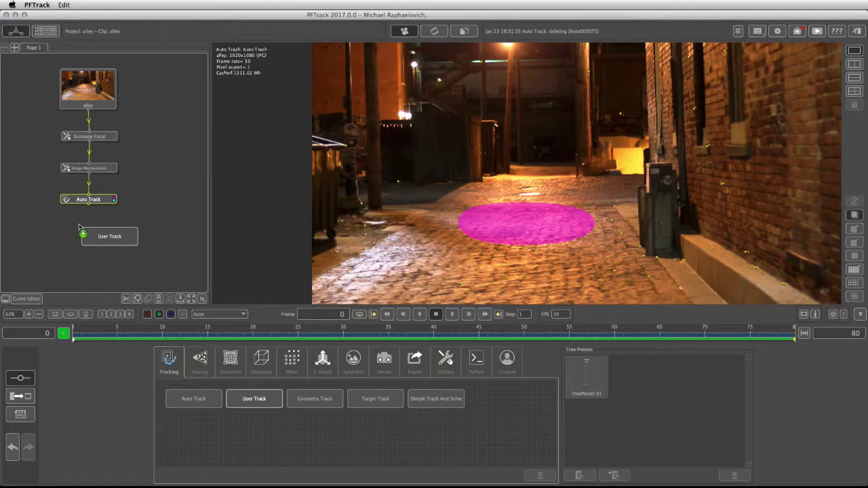
{"action": "left_click", "coordinate": [85, 229]}
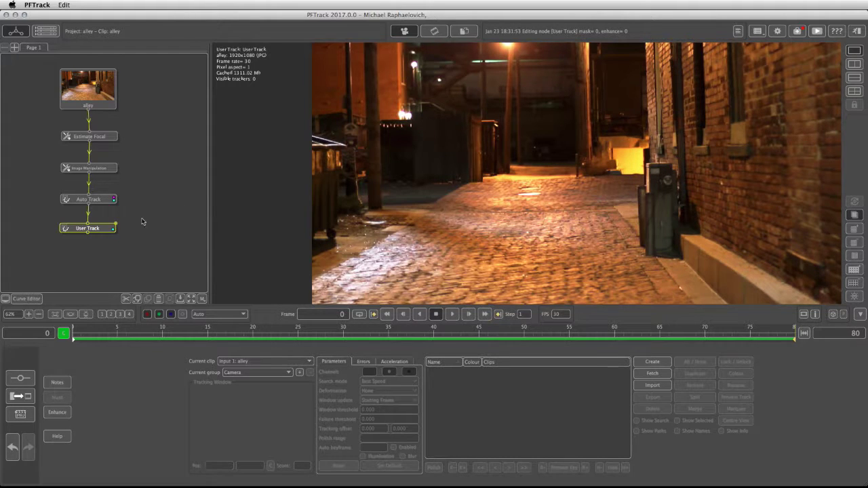
At frame 33, place Tracker0001 on the brick building corner and tighten its search window.
{"action": "scroll", "coordinate": [452, 143], "scroll_direction": "up", "scroll_amount": 3}
{"action": "left_click", "coordinate": [388, 333]}
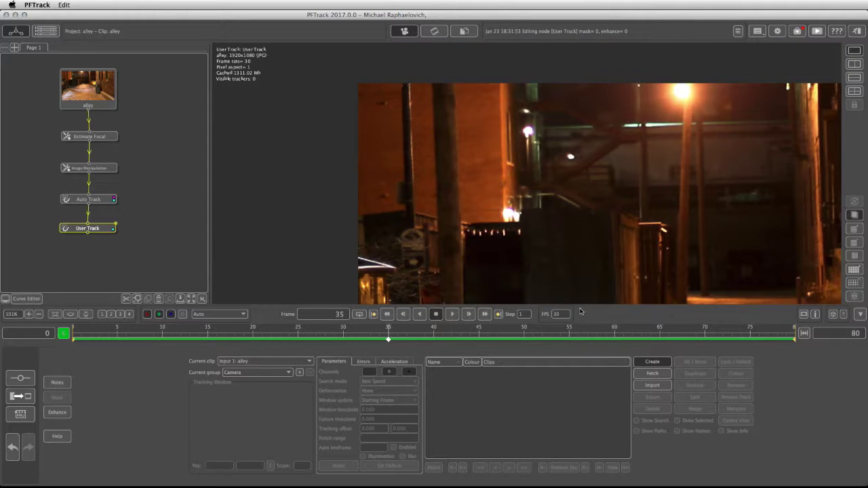
{"action": "left_click_drag", "start_coordinate": [399, 339], "coordinate": [371, 350]}
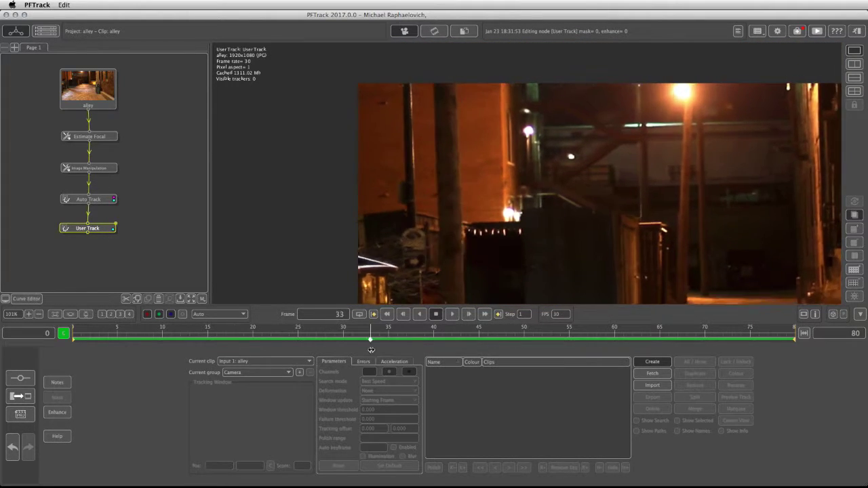
{"action": "left_click", "coordinate": [508, 162], "text": "ctrl"}
{"action": "left_click_drag", "start_coordinate": [252, 448], "coordinate": [252, 449]}
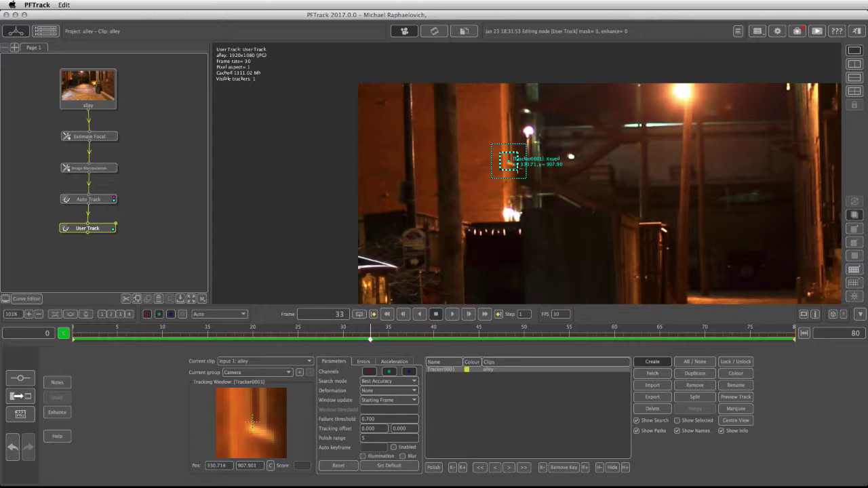
{"action": "left_click_drag", "start_coordinate": [524, 175], "coordinate": [520, 174]}
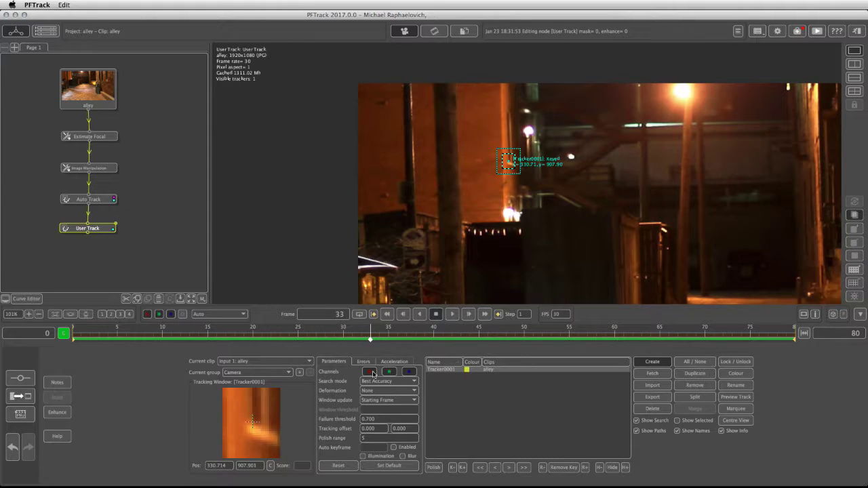
Toggle the red, green and blue channels until Tracker0001 tracks on green only.
{"action": "left_click", "coordinate": [388, 372]}
{"action": "left_click", "coordinate": [368, 372]}
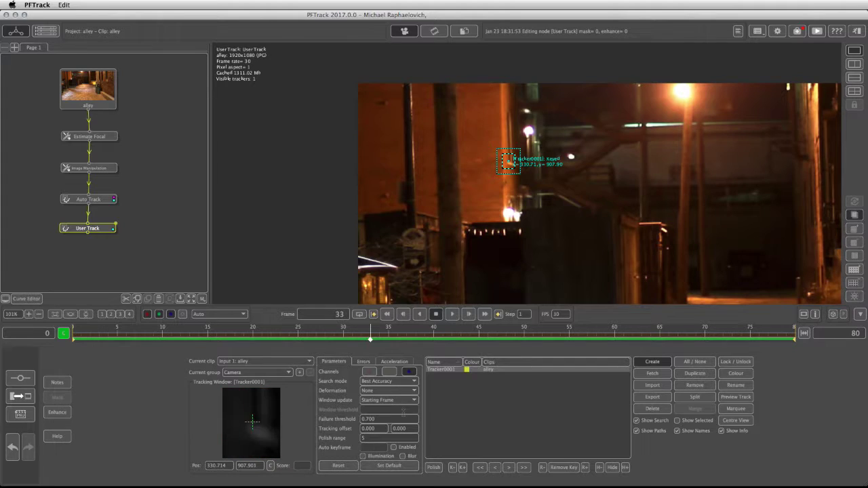
{"action": "left_click", "coordinate": [387, 372]}
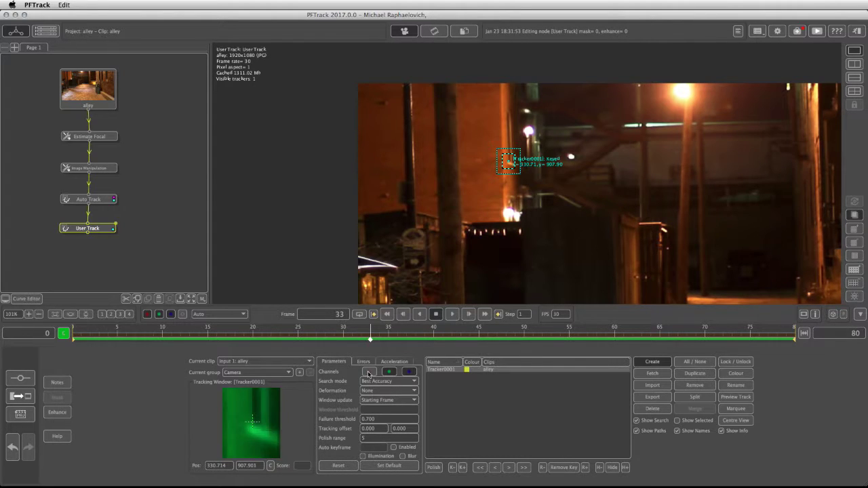
{"action": "left_click", "coordinate": [368, 373]}
{"action": "left_click", "coordinate": [409, 372]}
{"action": "left_click", "coordinate": [369, 373]}
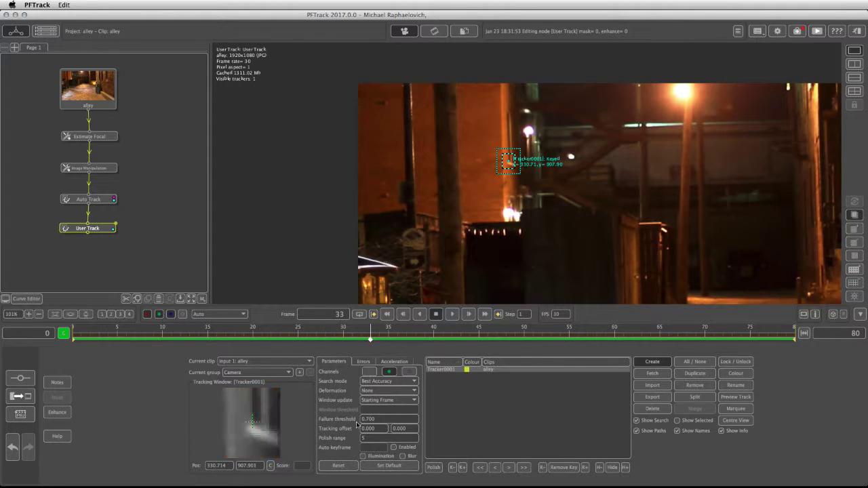
{"action": "left_click", "coordinate": [389, 372]}
{"action": "left_click", "coordinate": [368, 372]}
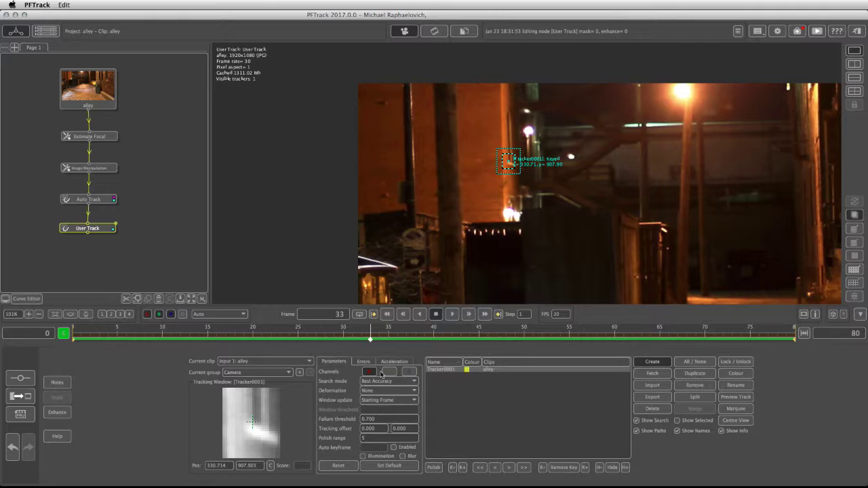
{"action": "left_click", "coordinate": [369, 372]}
{"action": "left_click", "coordinate": [390, 372]}
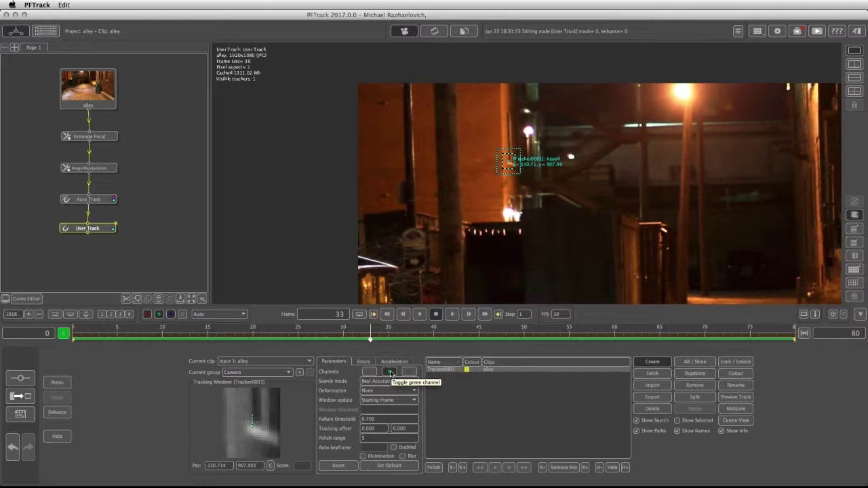
Track Tracker0001 forward to frame 80, then backward from frame 33 to frame 0.
{"action": "left_click", "coordinate": [403, 465]}
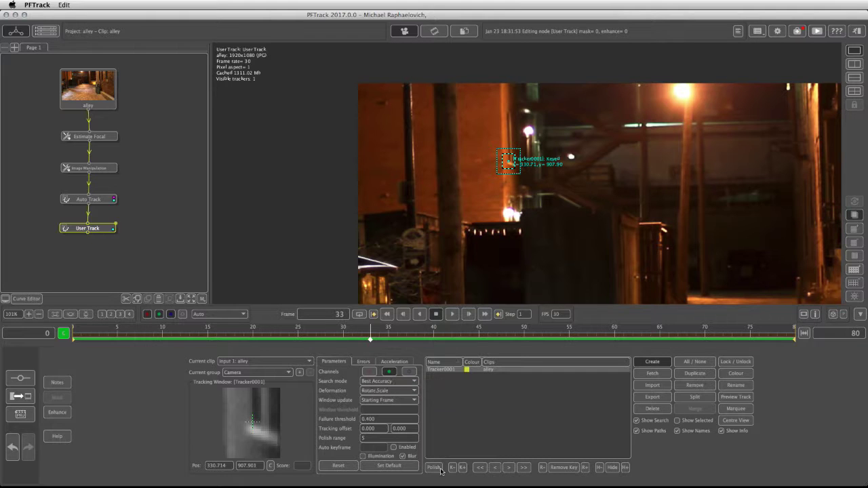
{"action": "left_click", "coordinate": [523, 467]}
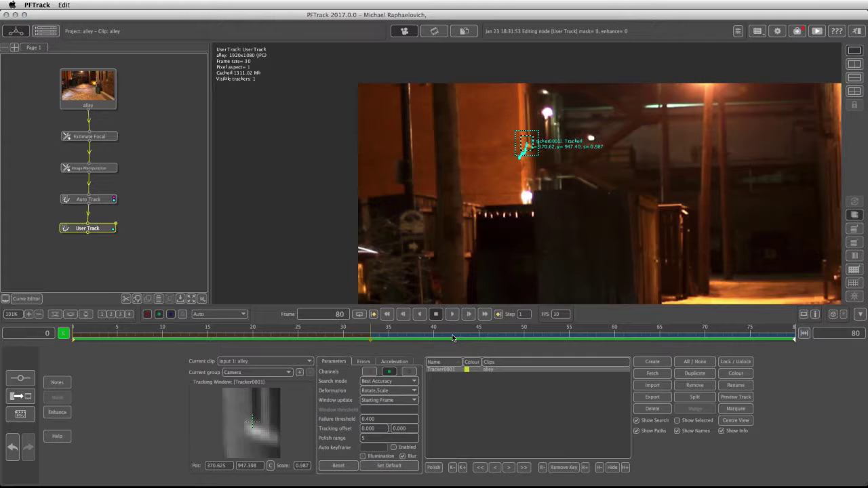
{"action": "left_click_drag", "start_coordinate": [453, 338], "coordinate": [369, 345]}
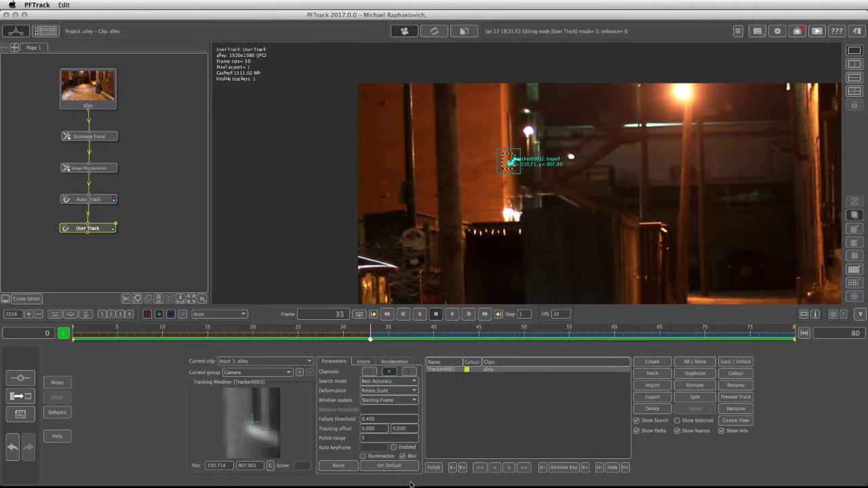
{"action": "left_click", "coordinate": [478, 468]}
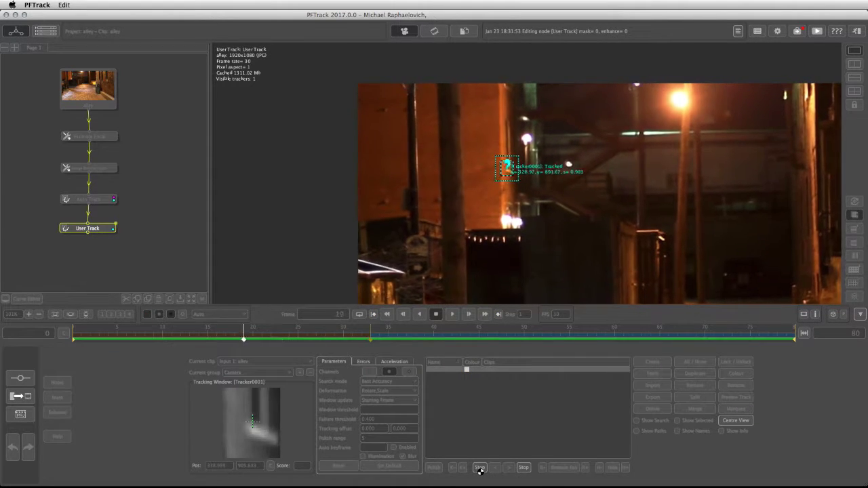
Change Tracker0001's colour from yellow to magenta in the Select Color dialog.
{"action": "left_click", "coordinate": [467, 369]}
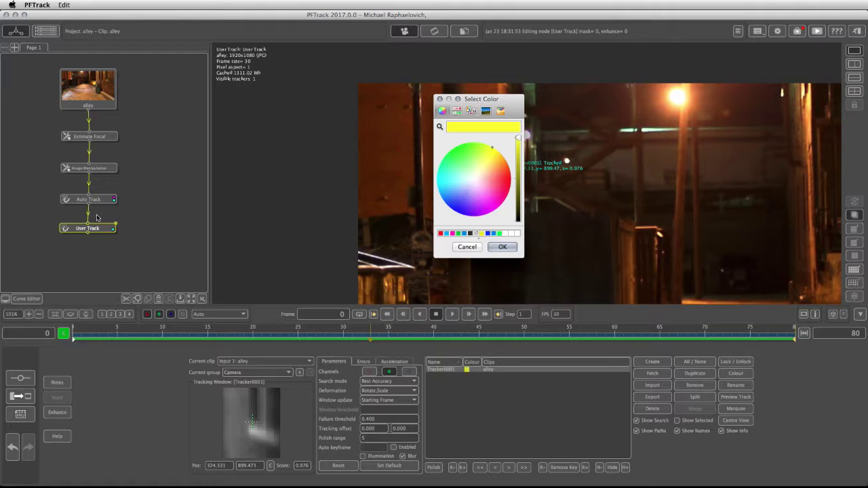
{"action": "left_click", "coordinate": [451, 233]}
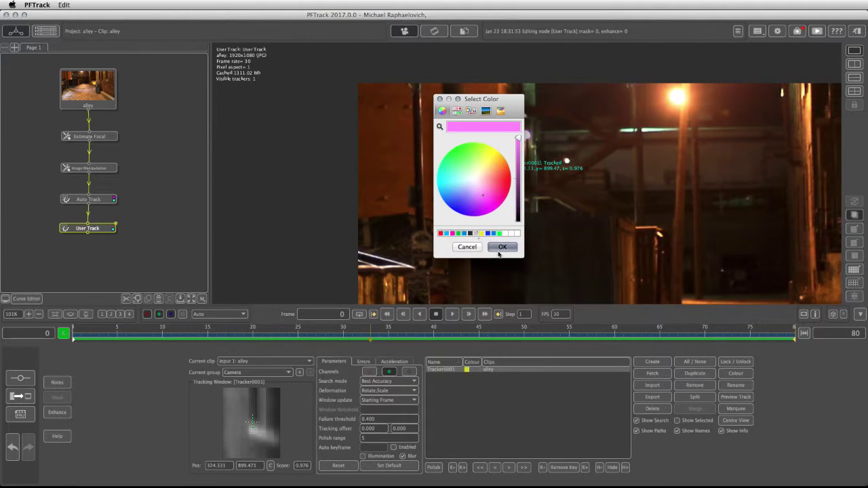
{"action": "left_click", "coordinate": [503, 247]}
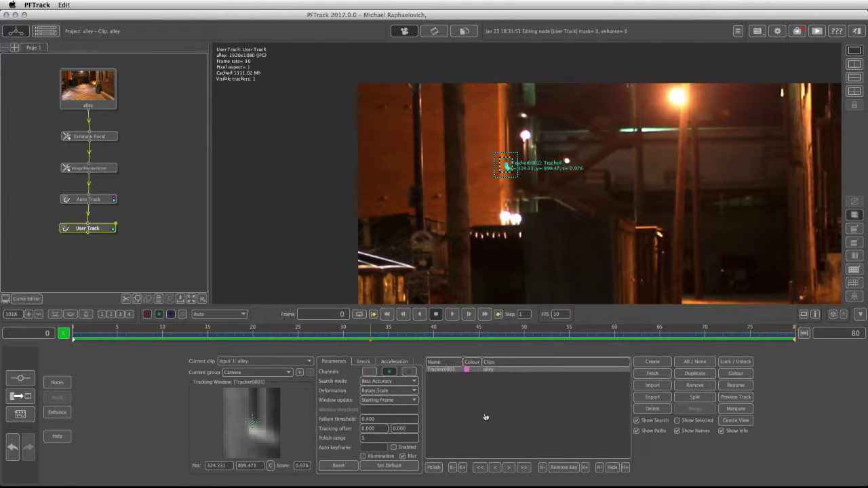
Place Tracker0002 on the alley's right side with Rotate,Scale deformation, 0.5 threshold, green only.
{"action": "left_click", "coordinate": [661, 364]}
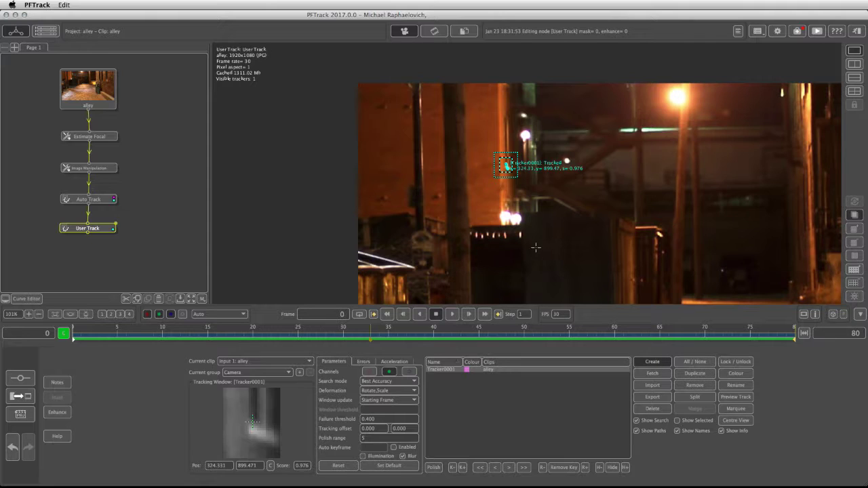
{"action": "left_click", "coordinate": [655, 228]}
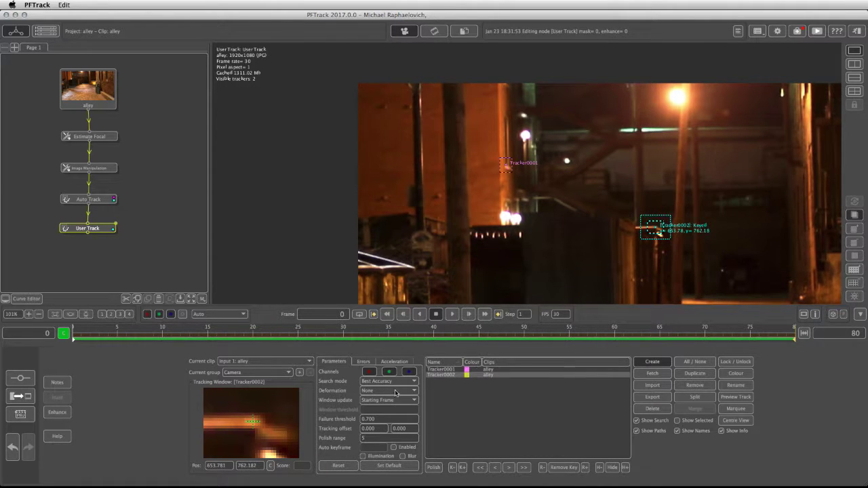
{"action": "left_click", "coordinate": [379, 392]}
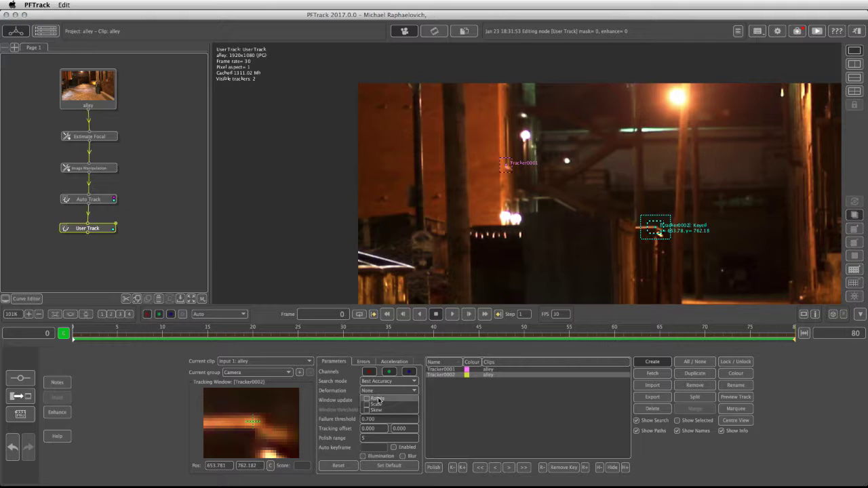
{"action": "left_click", "coordinate": [376, 399]}
{"action": "left_click", "coordinate": [375, 404]}
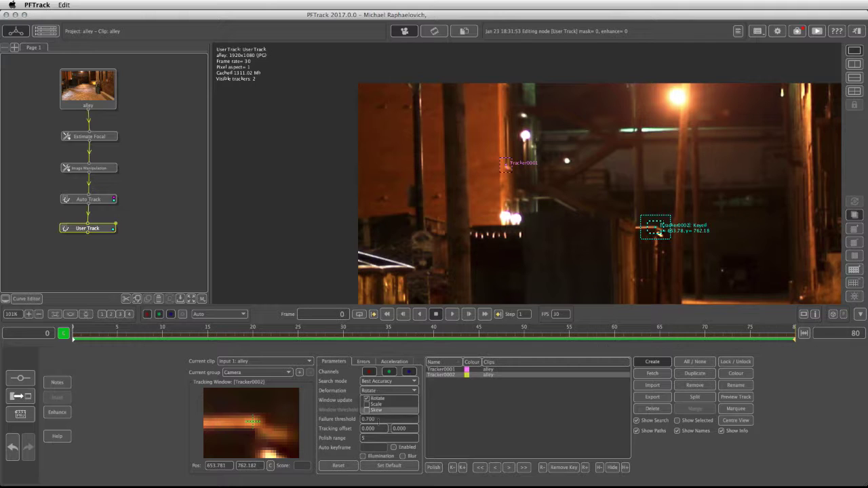
{"action": "left_click", "coordinate": [381, 418]}
{"action": "type", "text": "0."}
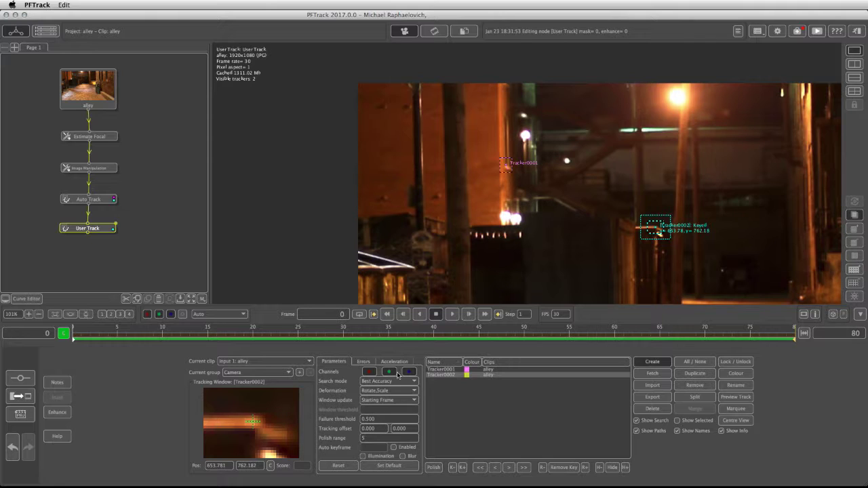
{"action": "left_click", "coordinate": [369, 372]}
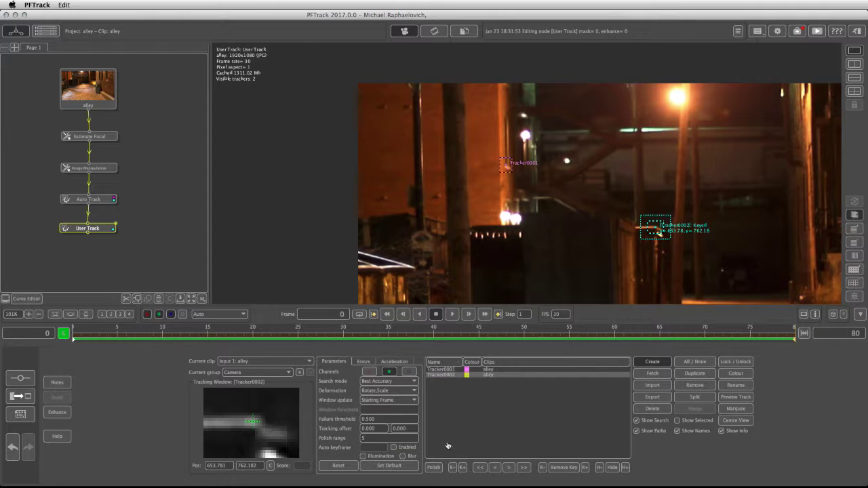
Track Tracker0002 forward through the clip, colour it pink, and scrub back to check it.
{"action": "left_click", "coordinate": [525, 467]}
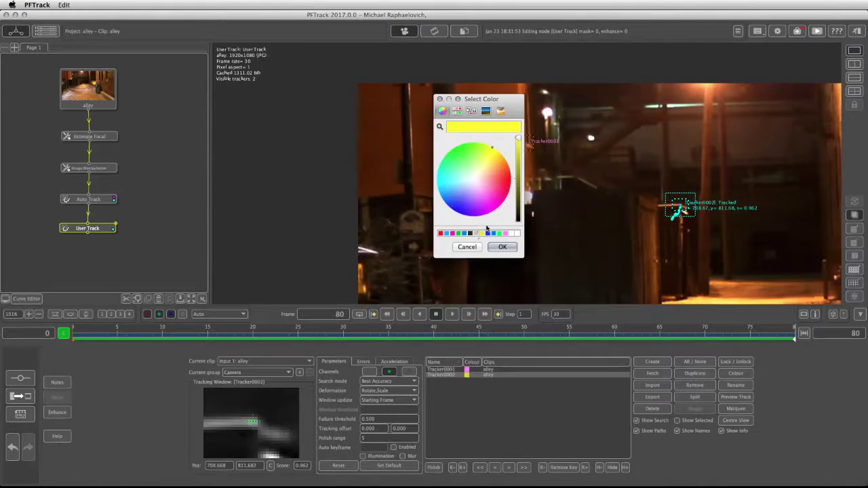
{"action": "left_click", "coordinate": [504, 234]}
{"action": "left_click", "coordinate": [502, 247]}
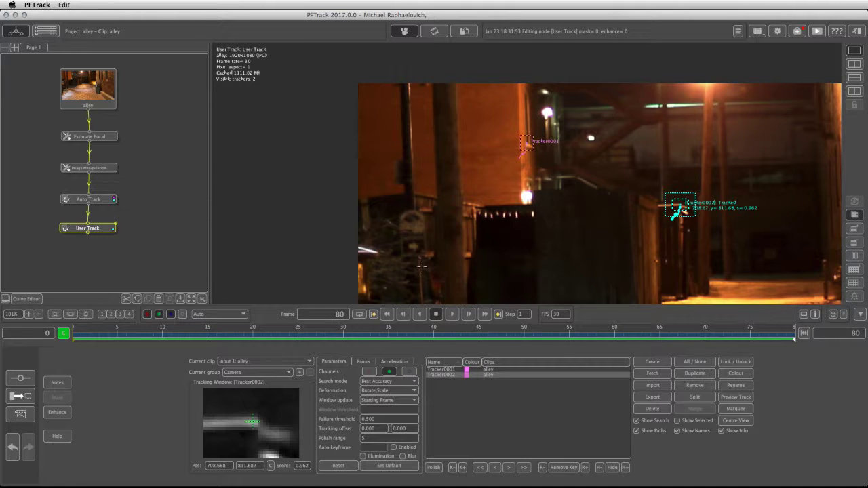
{"action": "left_click_drag", "start_coordinate": [403, 342], "coordinate": [580, 347]}
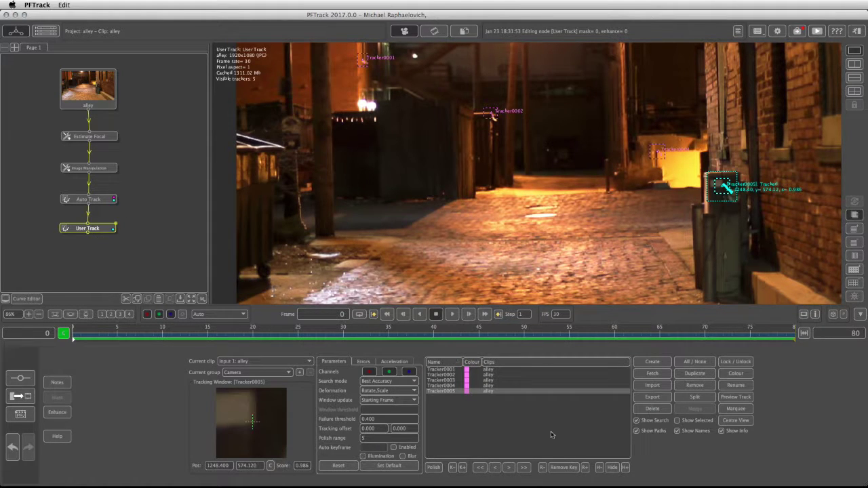
Fetch all Auto Track trackers into the User Track node, then select User000003.
{"action": "left_click", "coordinate": [651, 374]}
{"action": "left_click_drag", "start_coordinate": [467, 211], "coordinate": [472, 286]}
{"action": "left_click", "coordinate": [409, 290]}
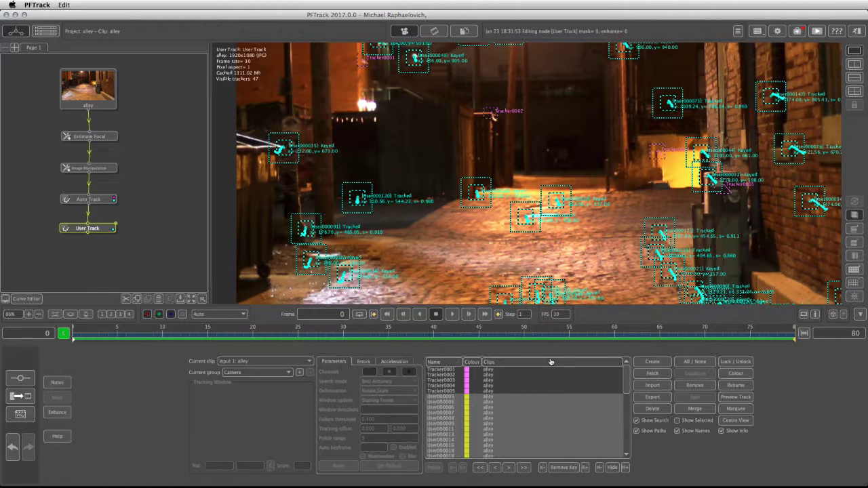
{"action": "left_click", "coordinate": [473, 396]}
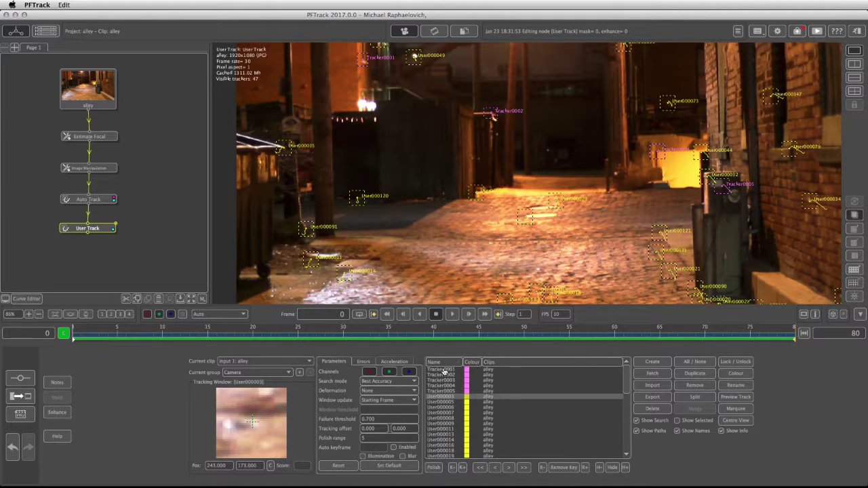
Inspect Tracker0001 and User000003, play the clip, then zoom into the cobblestones at frame 24.
{"action": "left_click", "coordinate": [445, 370]}
{"action": "left_click", "coordinate": [444, 395], "text": "shift"}
{"action": "left_click", "coordinate": [445, 396]}
{"action": "scroll", "coordinate": [629, 383], "scroll_direction": "down", "scroll_amount": 3}
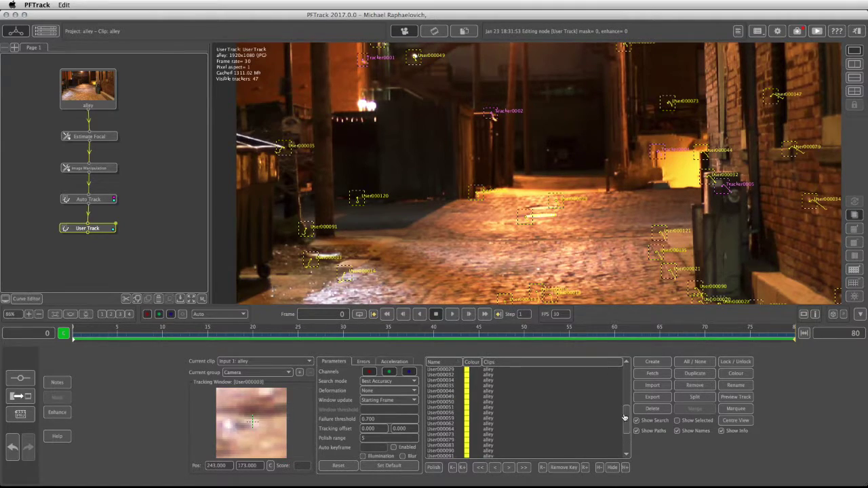
{"action": "scroll", "coordinate": [629, 384], "scroll_direction": "up", "scroll_amount": 3}
{"action": "scroll", "coordinate": [492, 188], "scroll_direction": "down", "scroll_amount": 2}
{"action": "key", "text": "space"}
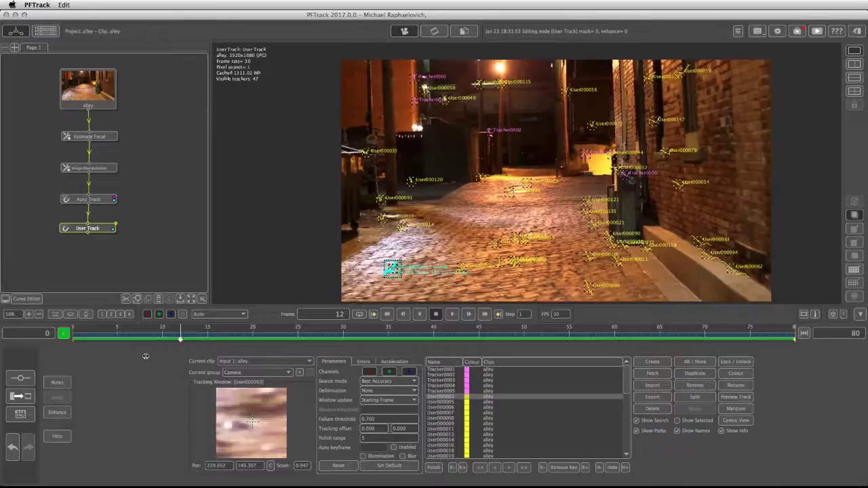
{"action": "scroll", "coordinate": [581, 234], "scroll_direction": "up", "scroll_amount": 5}
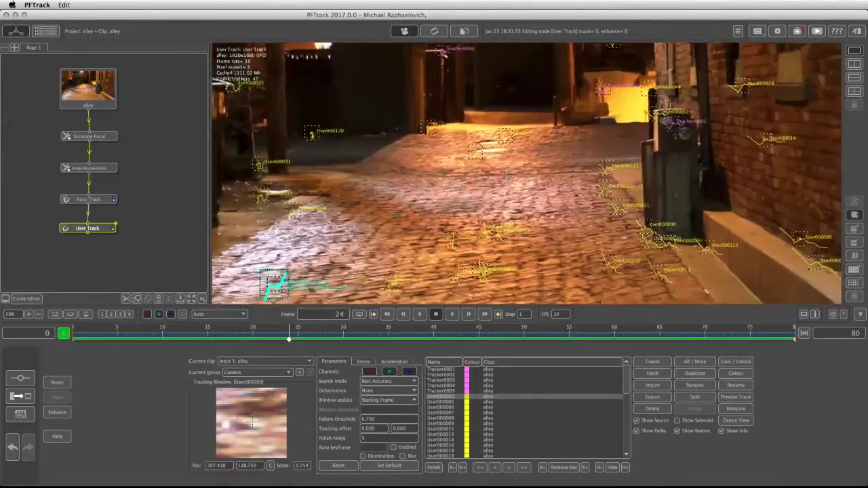
{"action": "scroll", "coordinate": [580, 234], "scroll_direction": "up", "scroll_amount": 3}
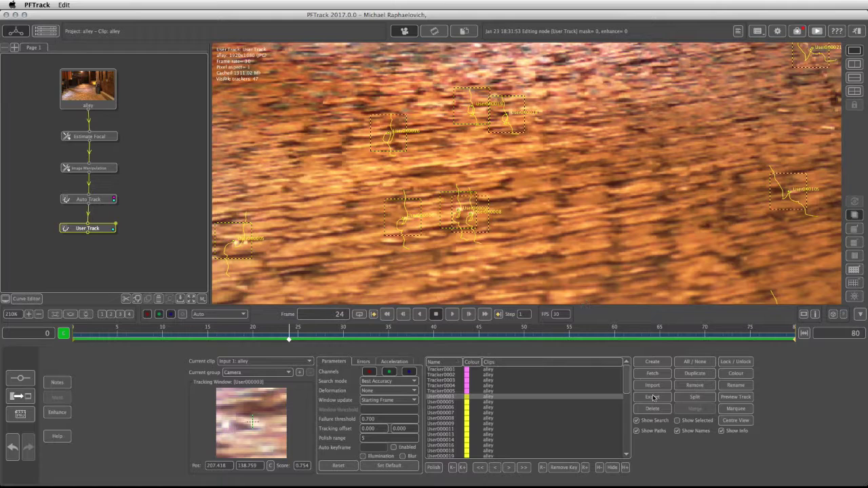
Marquee-select the clustered cobblestone trackers User000007 and User000008 and delete them.
{"action": "left_click", "coordinate": [738, 408]}
{"action": "left_click_drag", "start_coordinate": [421, 175], "coordinate": [506, 251]}
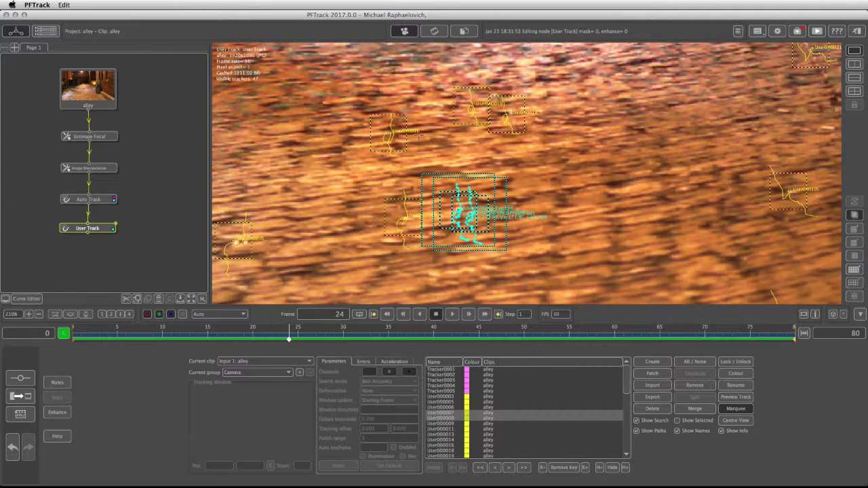
{"action": "left_click", "coordinate": [645, 411]}
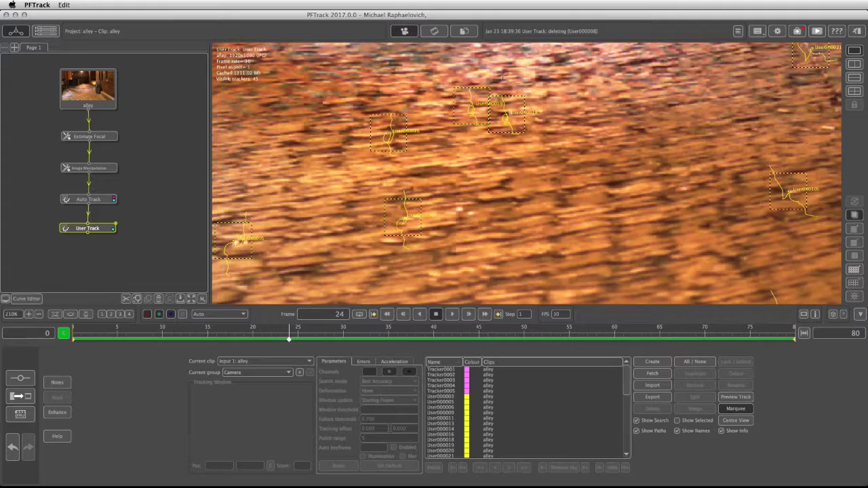
Delete the overlapping tracker User000018, confirming the prompt.
{"action": "left_click", "coordinate": [506, 117]}
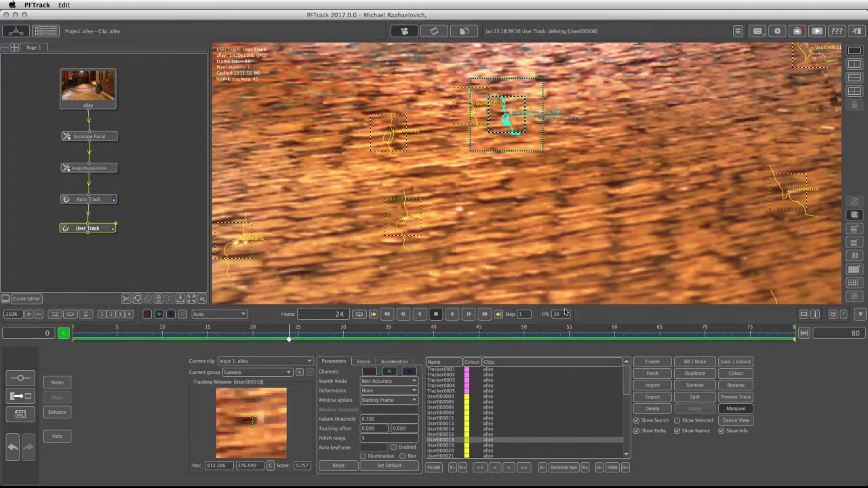
{"action": "left_click", "coordinate": [652, 409]}
{"action": "left_click", "coordinate": [653, 410]}
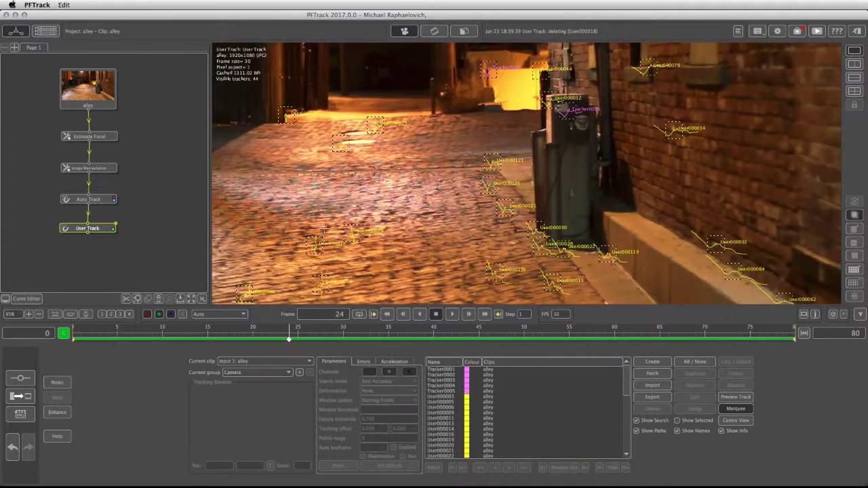
{"action": "scroll", "coordinate": [600, 268], "scroll_direction": "down", "scroll_amount": 3}
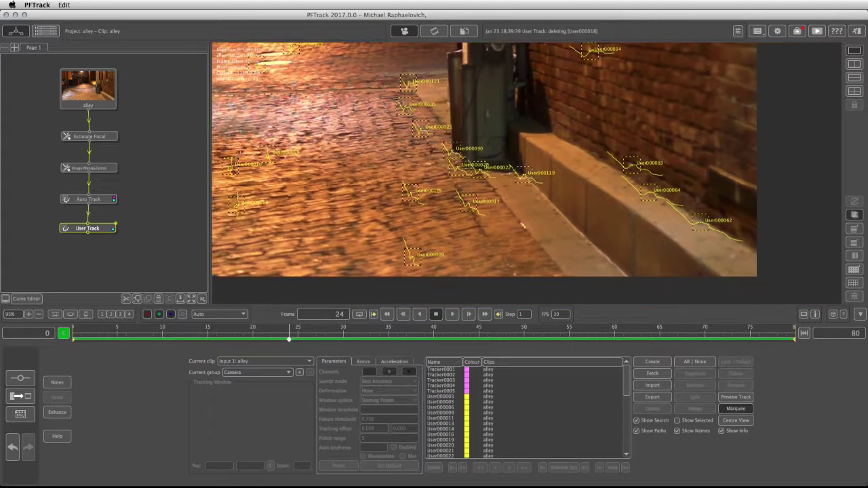